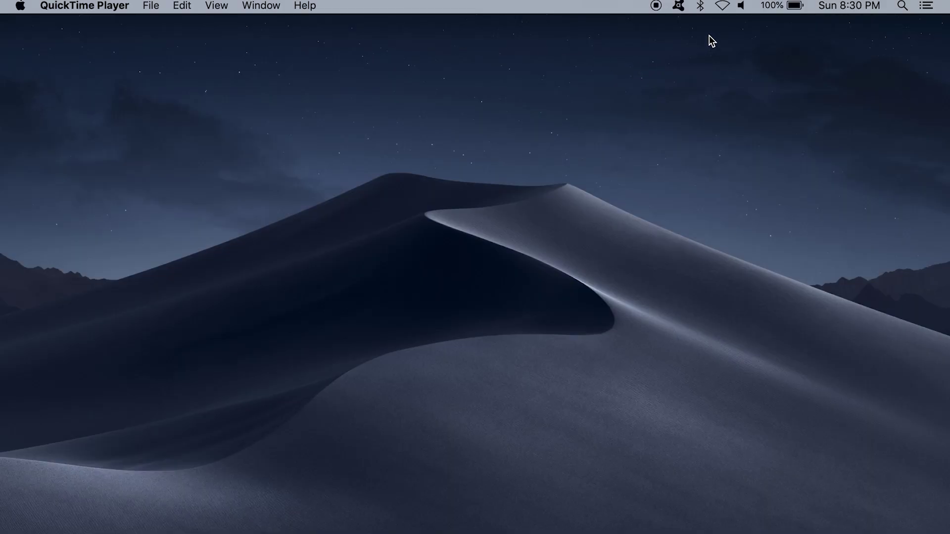
# - Confirm Wi-Fi is off, then bring up a new Safari window
pyautogui.click(724, 6)
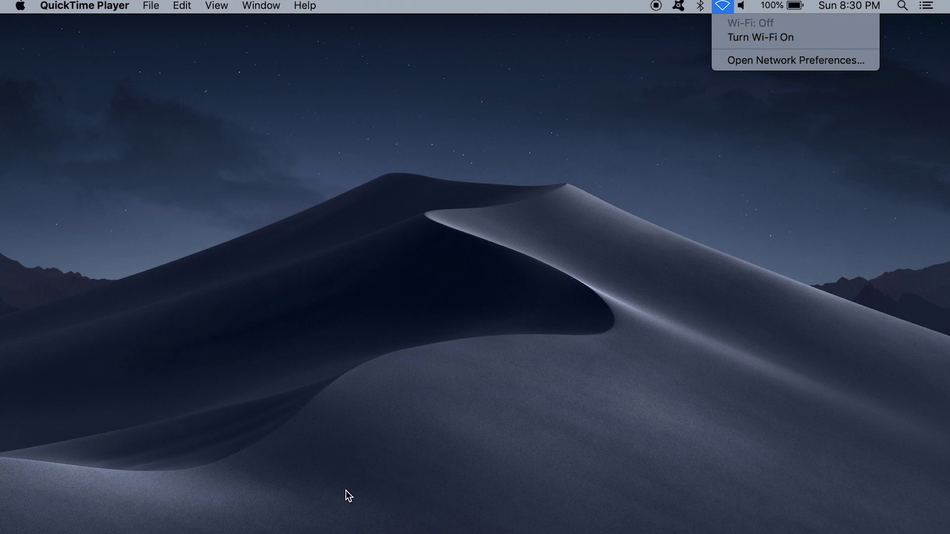
pyautogui.press('Escape')
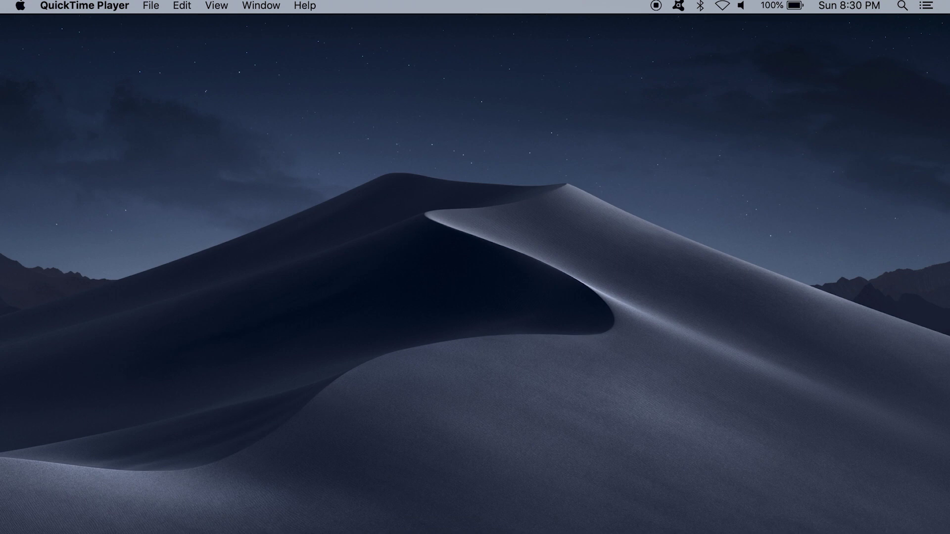
pyautogui.press('super+Tab')
pyautogui.press('super+n')
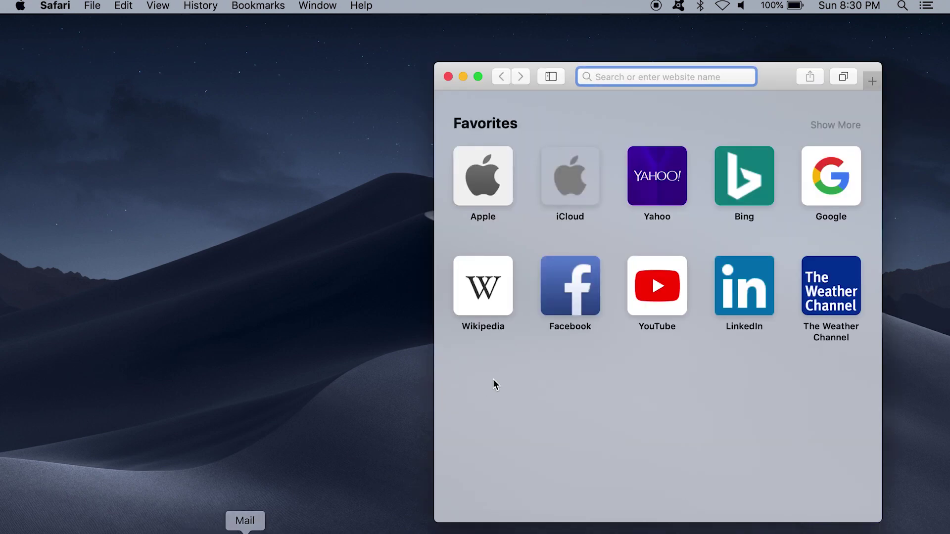
# - Try the YouTube favorite, see it fail offline, and go back to Favorites
pyautogui.click(669, 296)
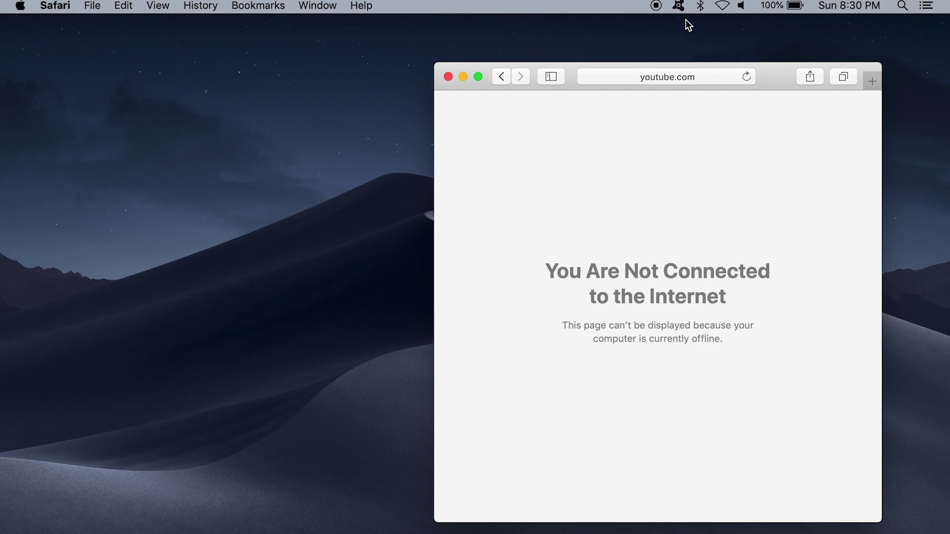
pyautogui.click(502, 77)
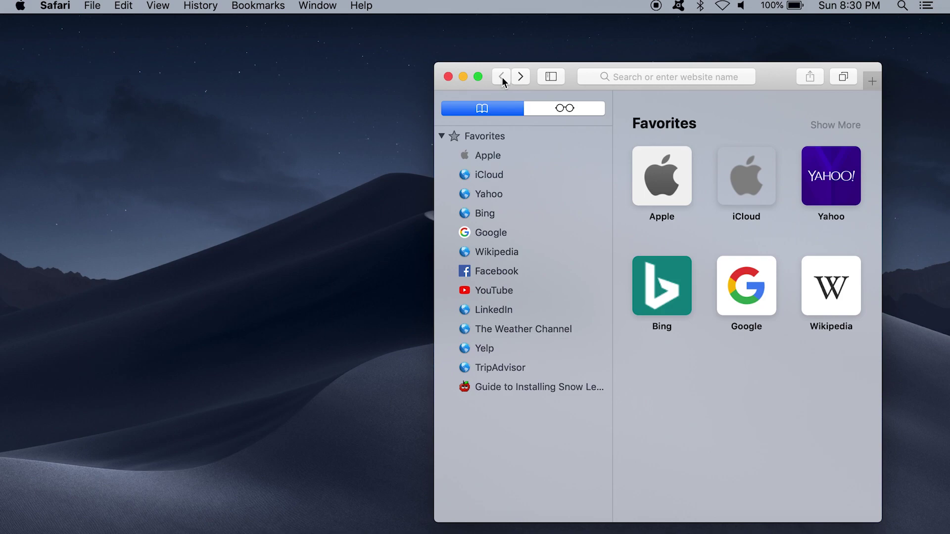
pyautogui.click(562, 42)
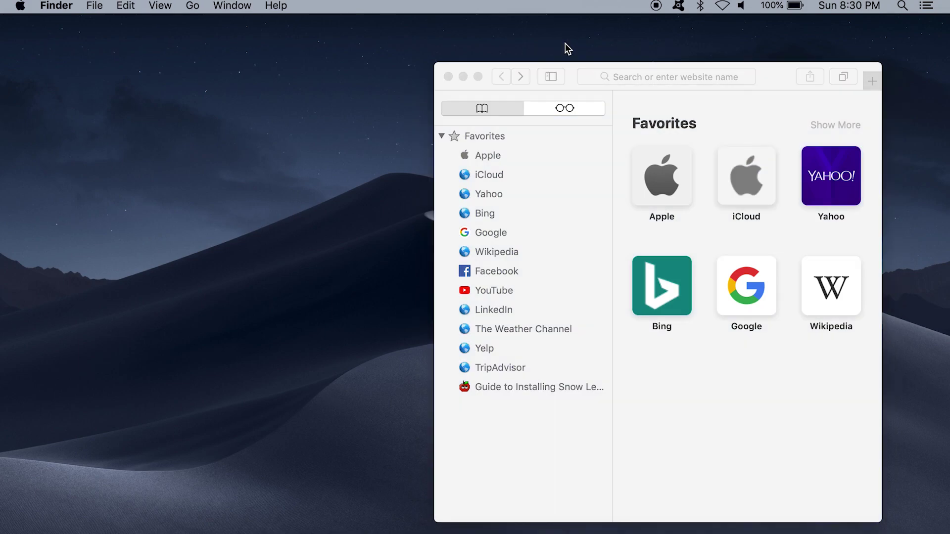
# - Turn Wi-Fi back on and load plugable.com/products/usbc-e2500, enlarging the window
pyautogui.click(722, 6)
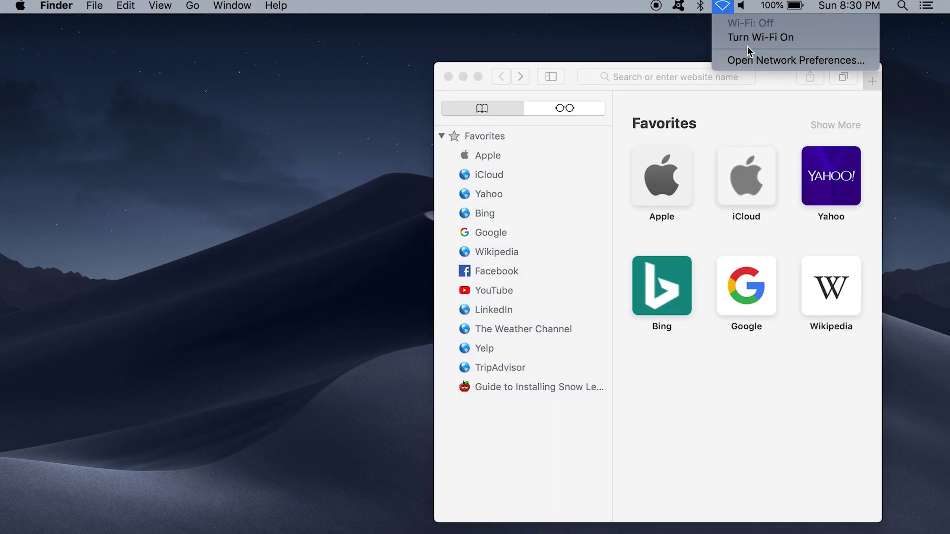
pyautogui.click(752, 44)
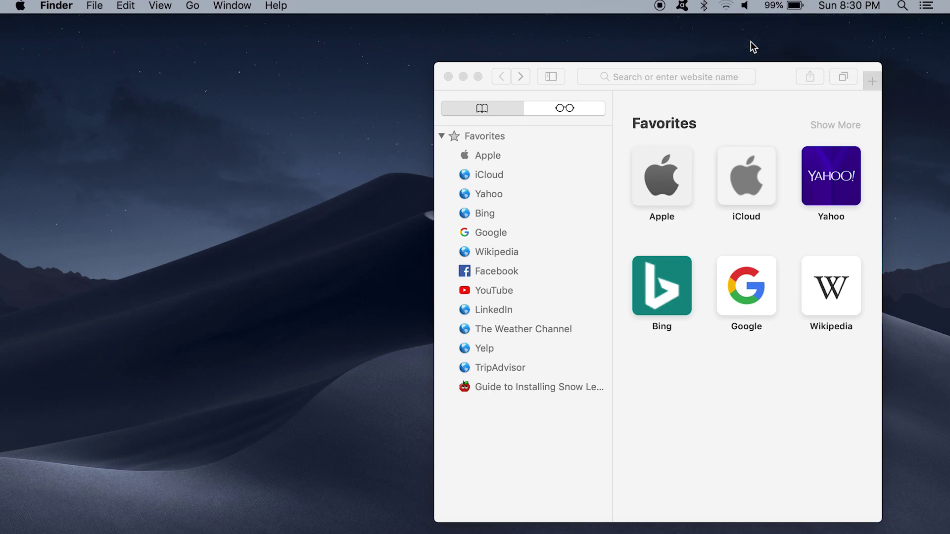
pyautogui.click(699, 77)
pyautogui.write('lin')
pyautogui.write('plugable.com/products/')
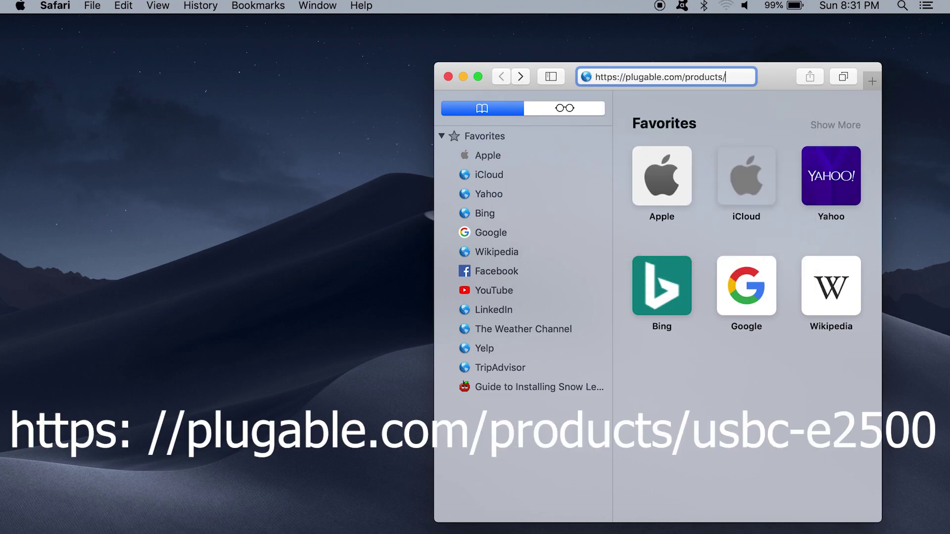
pyautogui.write('usbc-e2500')
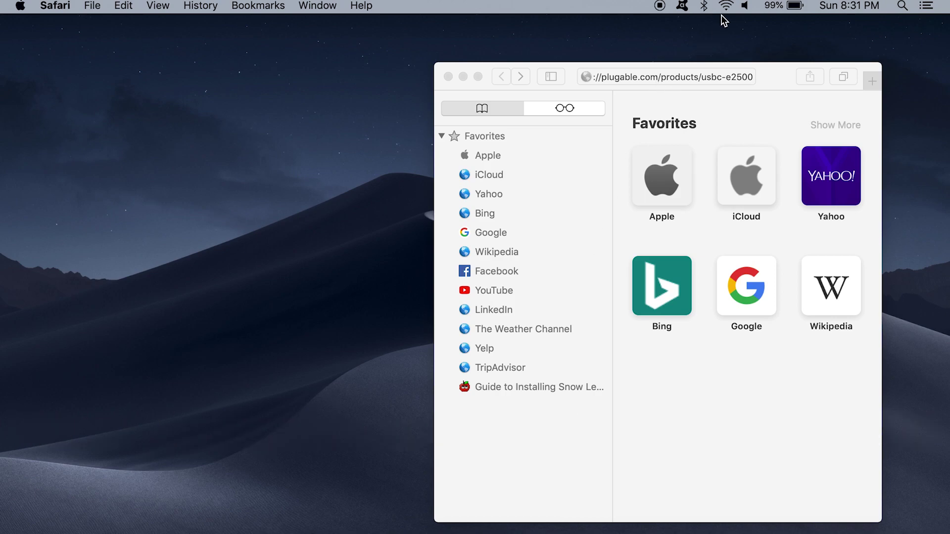
pyautogui.click(768, 80)
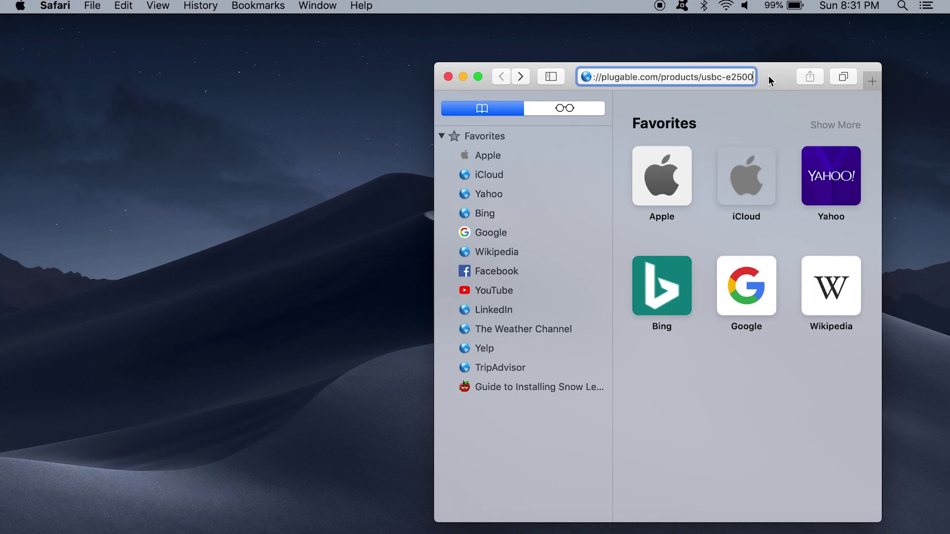
pyautogui.press('Return')
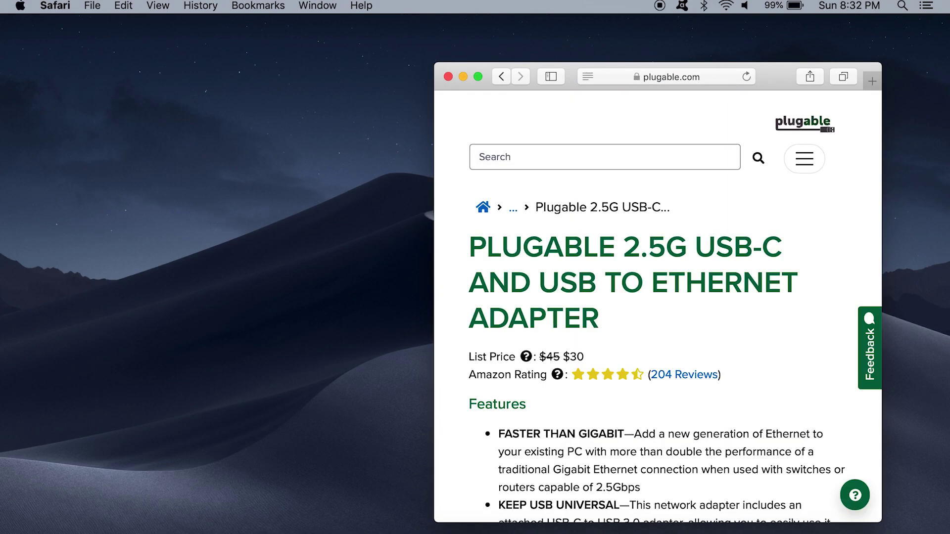
pyautogui.click(479, 77)
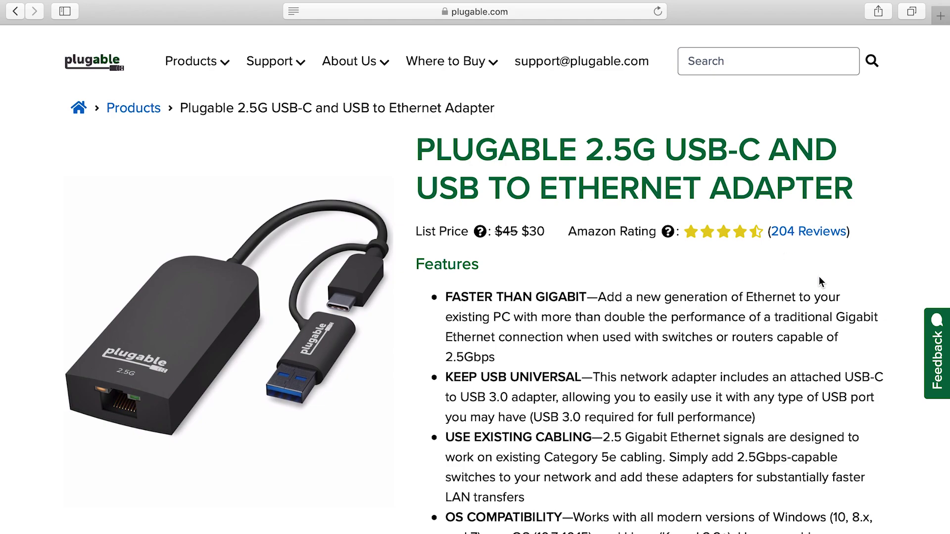
# - Go from Plugable's Support menu to the Ethernet Adapters driver downloads page
pyautogui.click(278, 64)
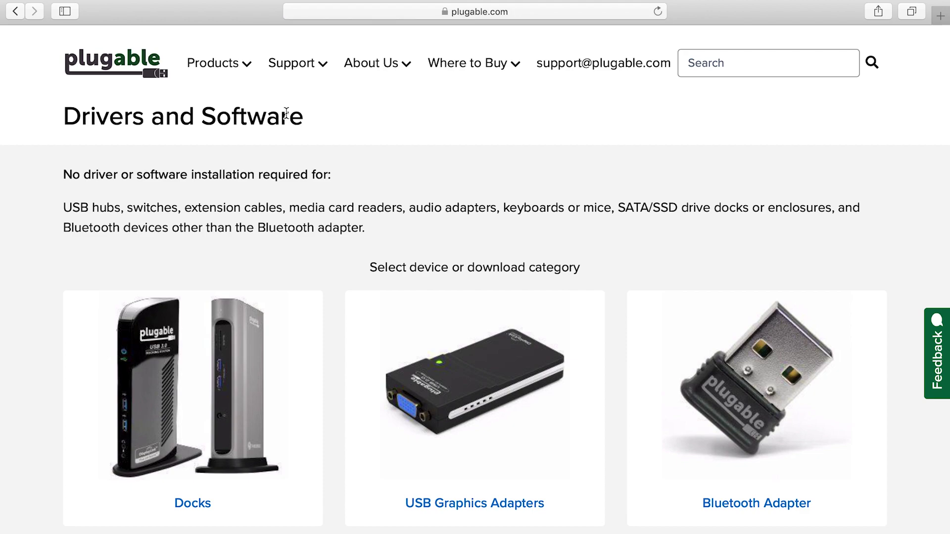
pyautogui.scroll(-10, 299, 148)
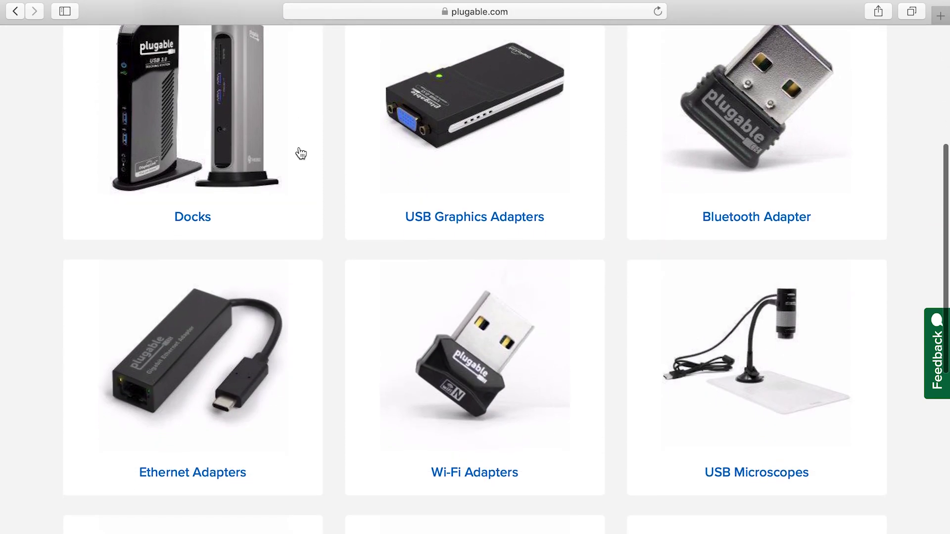
pyautogui.scroll(-3, 299, 153)
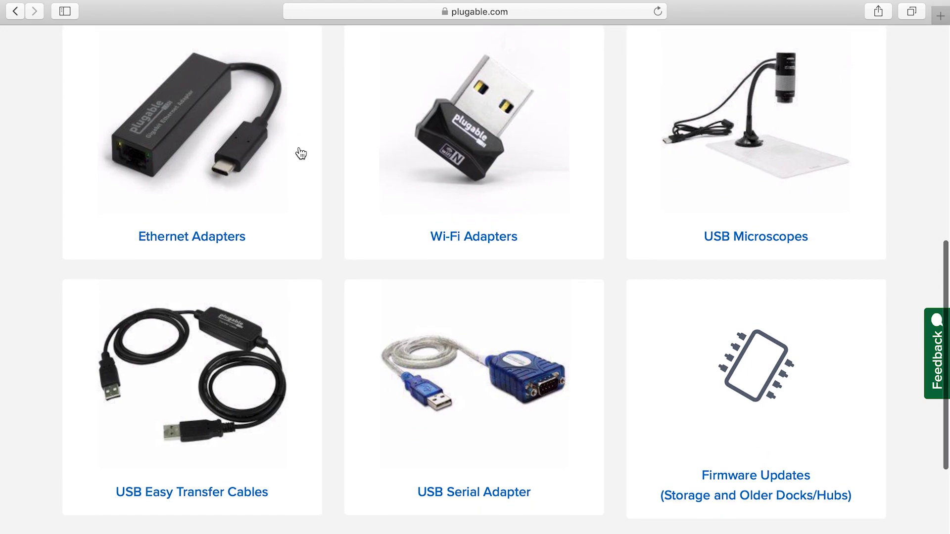
pyautogui.scroll(-1, 224, 201)
pyautogui.click(210, 220)
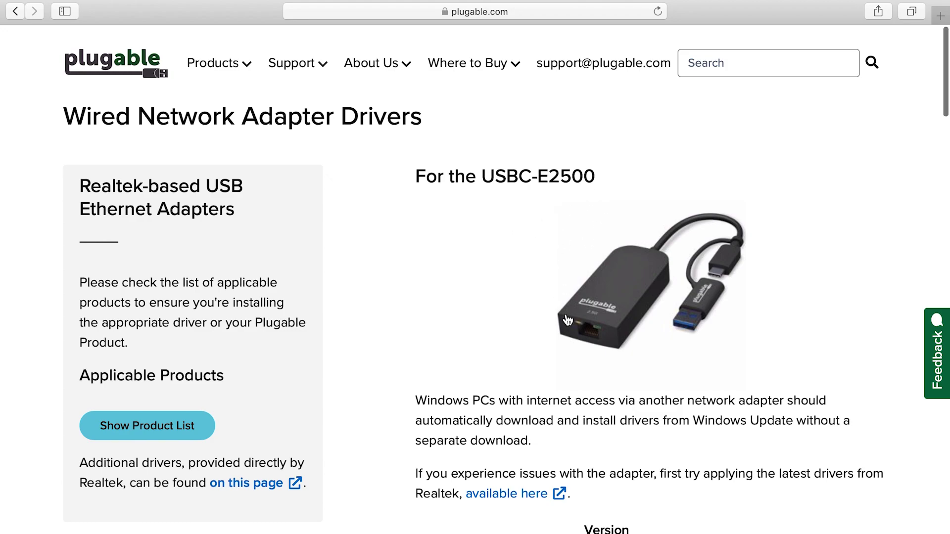
pyautogui.scroll(-10, 567, 320)
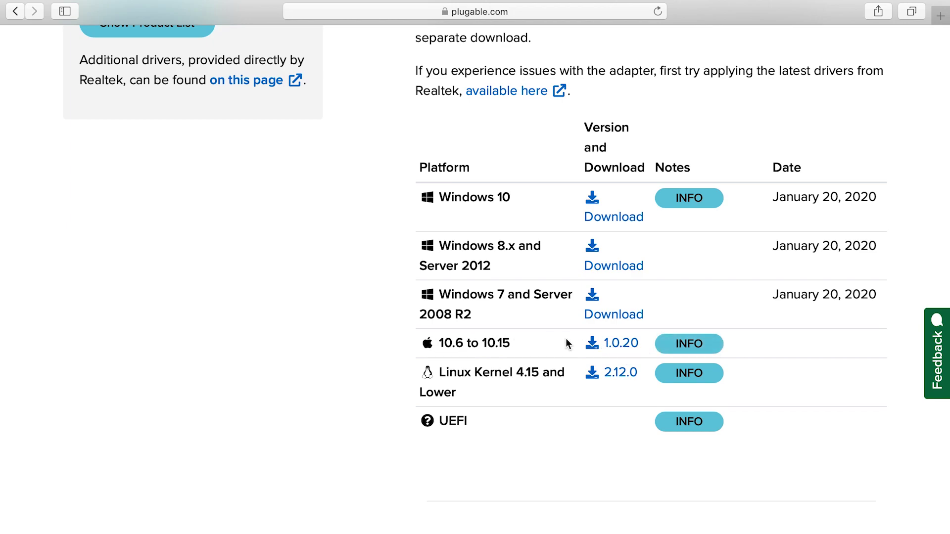
# - Download the macOS 10.6–10.15 driver v1.0.20 and open RTUNICv1.0.20.dmg from Downloads
pyautogui.click(623, 345)
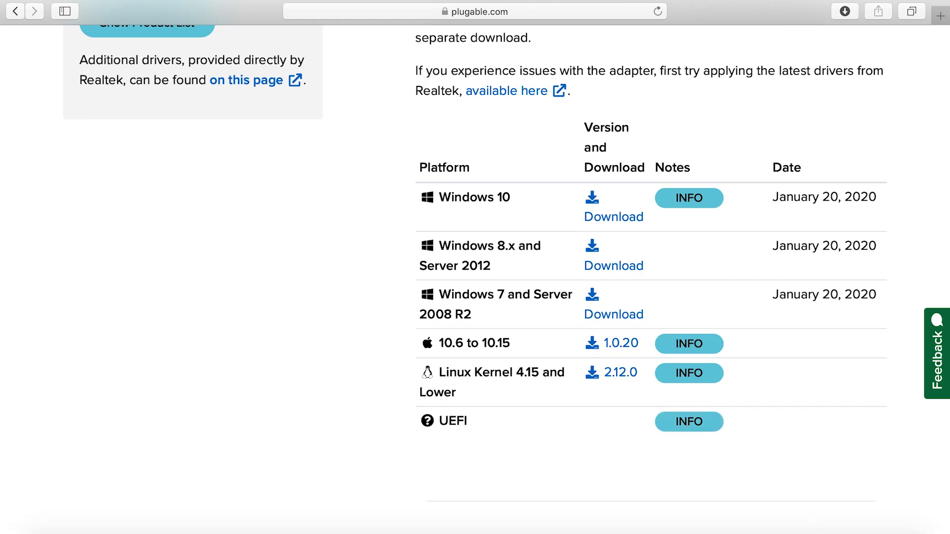
pyautogui.click(860, 532)
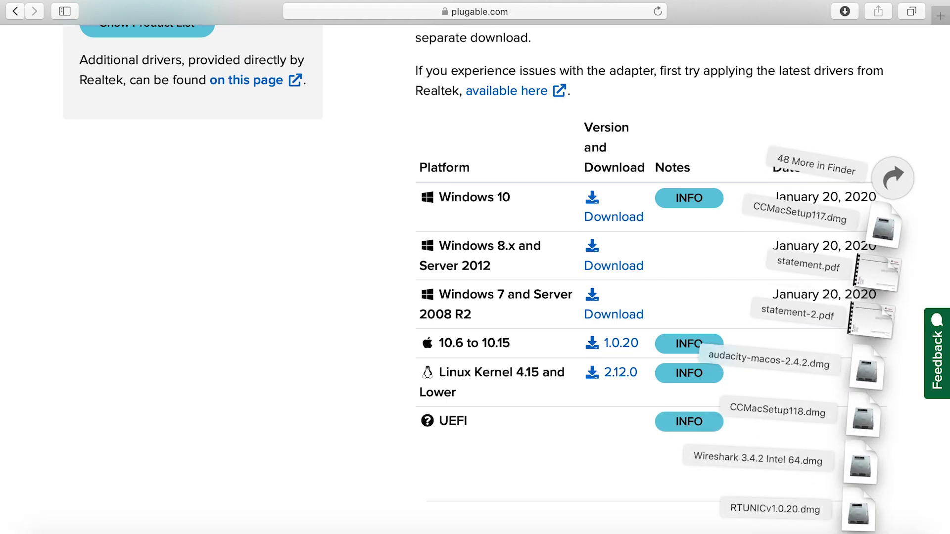
pyautogui.click(813, 516)
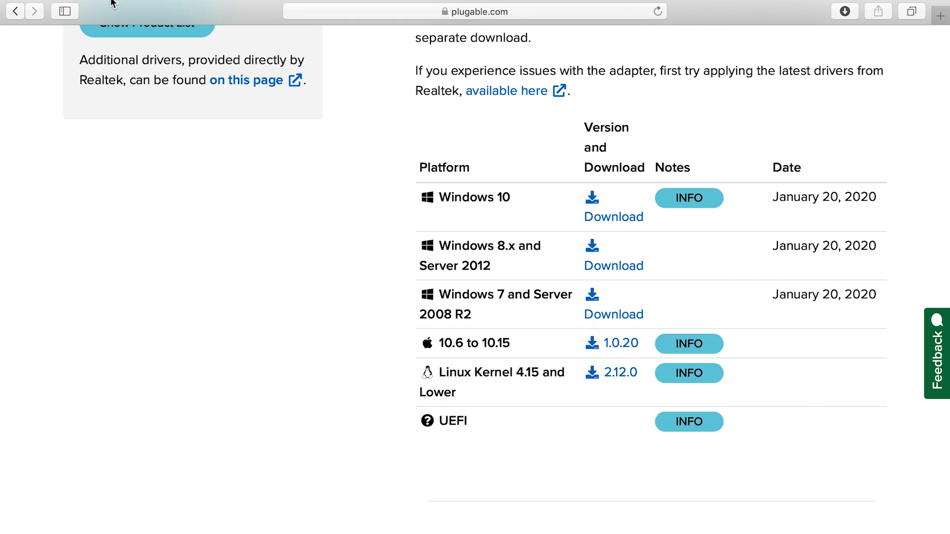
pyautogui.moveTo(47, 4)
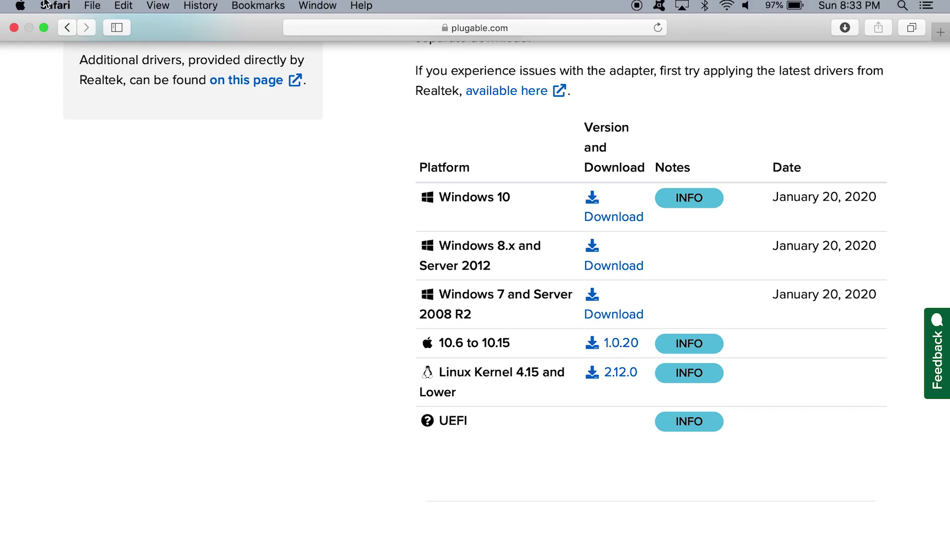
# - Exit full screen and minimize Safari, mount RTUNICv1.0.20.dmg, and launch its RTUNICv1.0.20 package
pyautogui.click(43, 28)
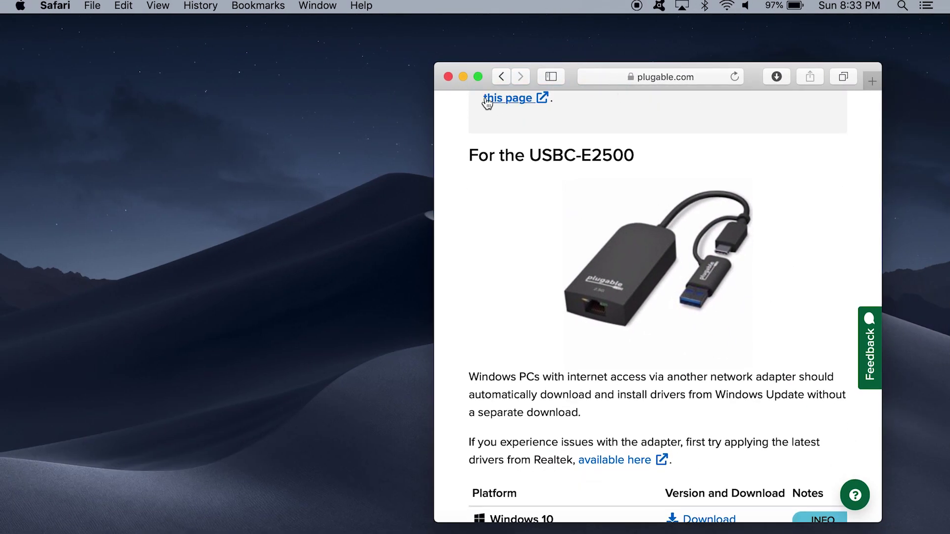
pyautogui.click(463, 76)
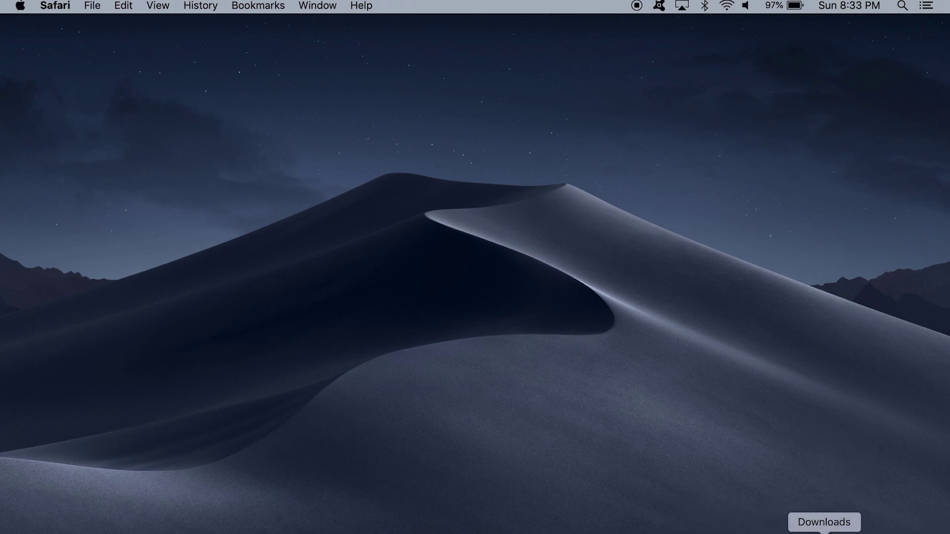
pyautogui.click(827, 525)
pyautogui.click(827, 524)
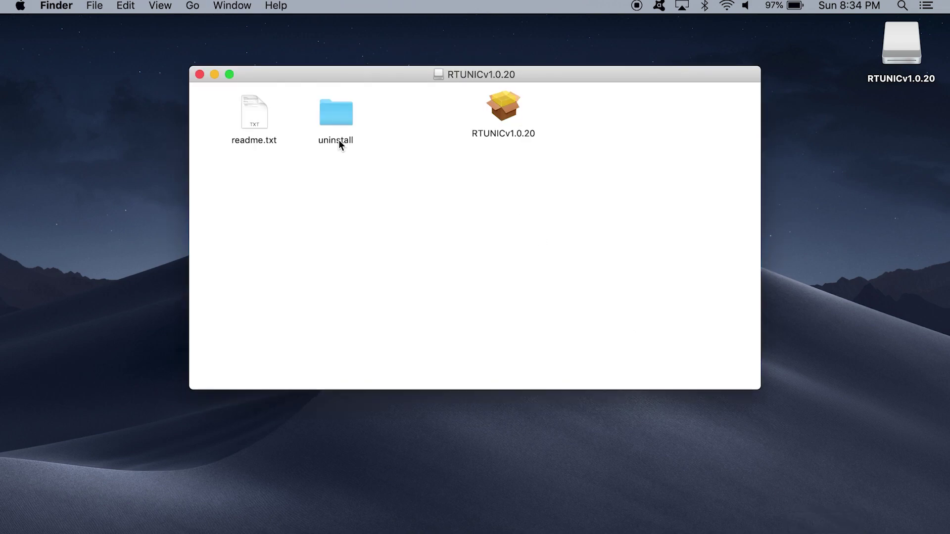
pyautogui.doubleClick(504, 110)
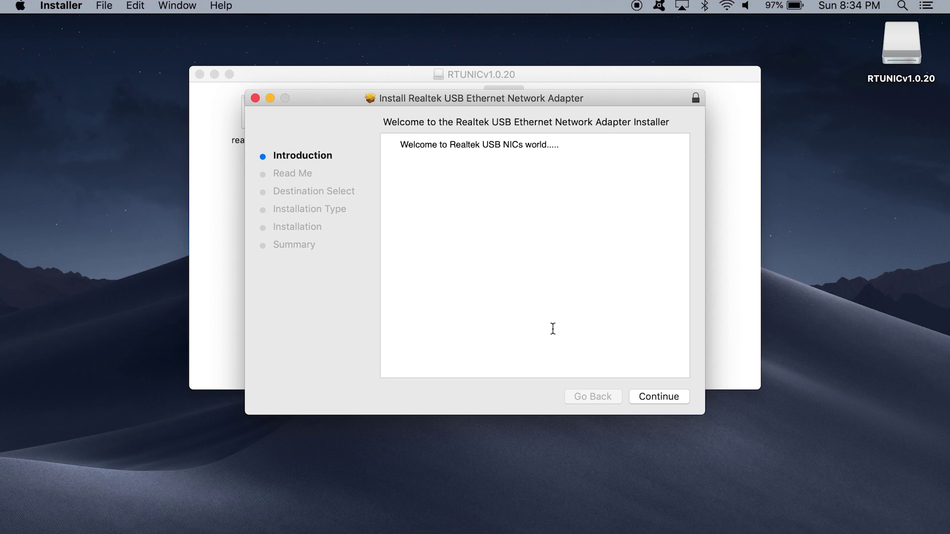
# - Run the Realtek installer with the admin password, then restart and trash the installer package
pyautogui.click(656, 399)
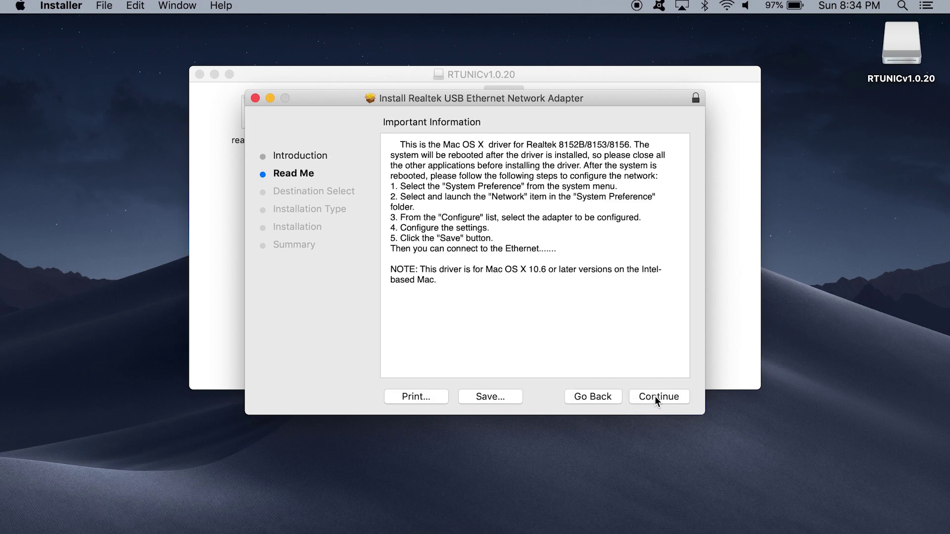
pyautogui.click(655, 399)
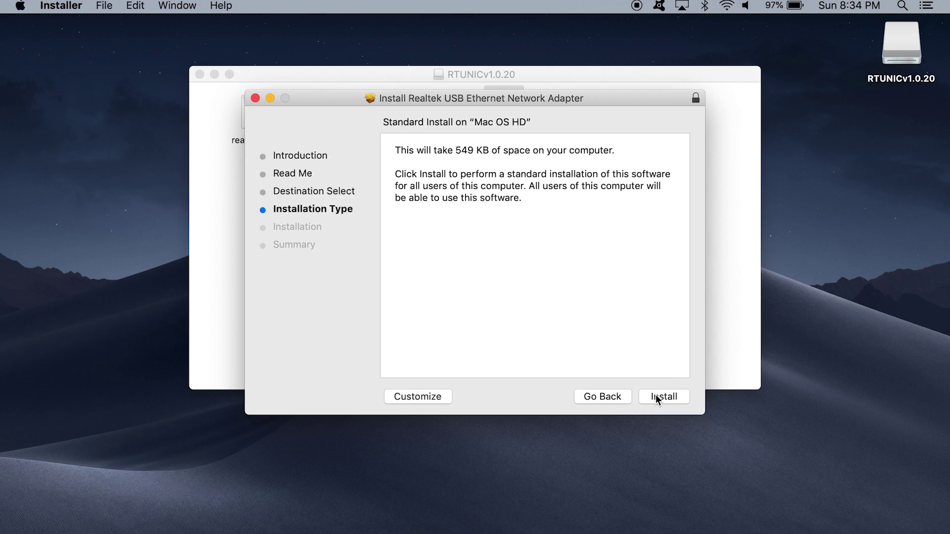
pyautogui.click(655, 395)
pyautogui.write('•••••••')
pyautogui.click(585, 255)
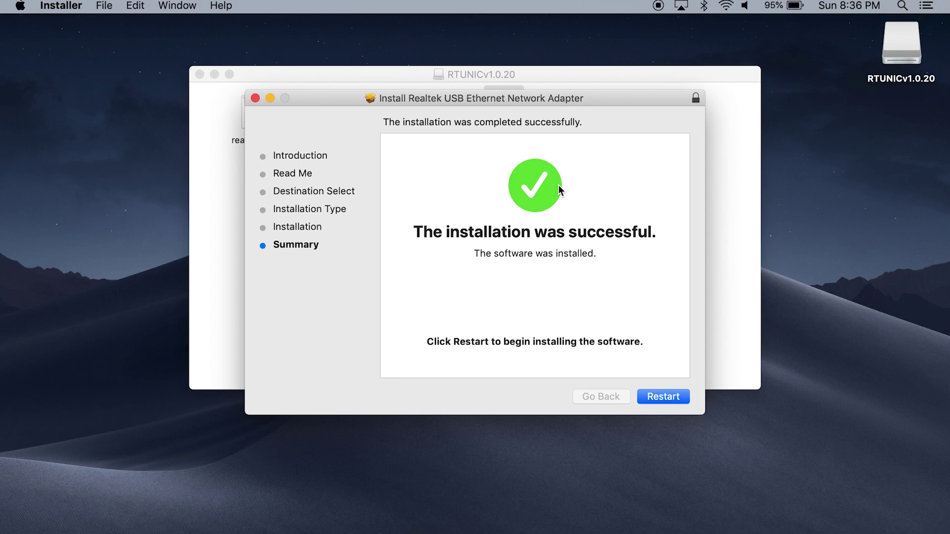
pyautogui.click(661, 398)
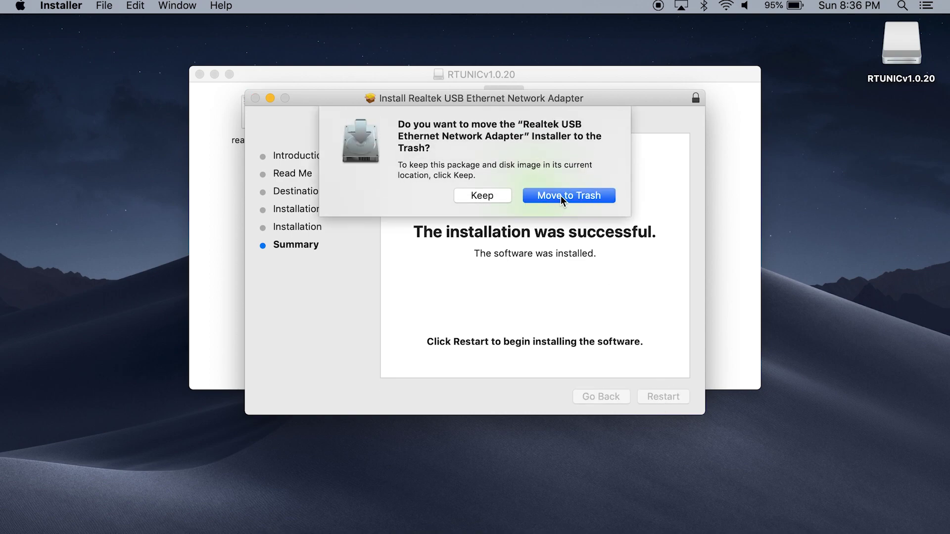
pyautogui.click(560, 196)
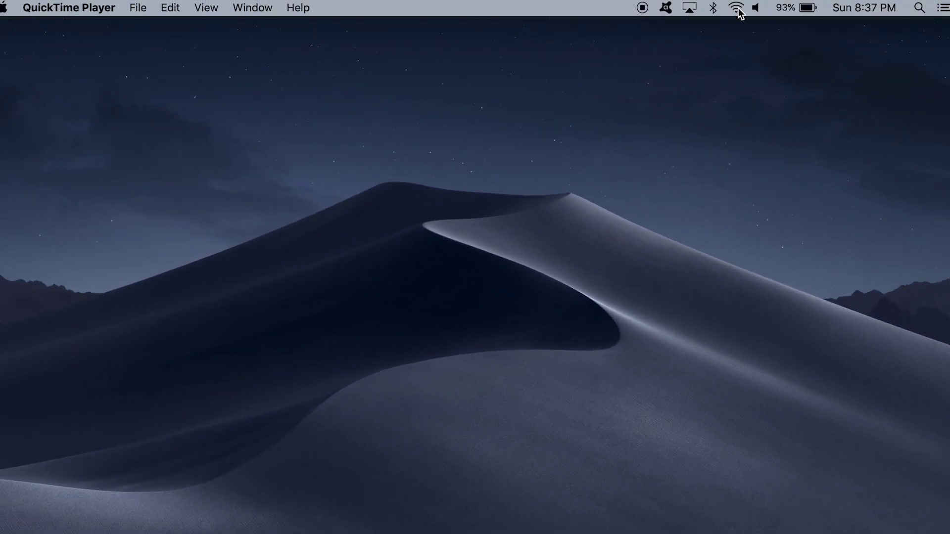
# - Turn Wi-Fi off from the menu bar Wi-Fi icon
pyautogui.click(737, 8)
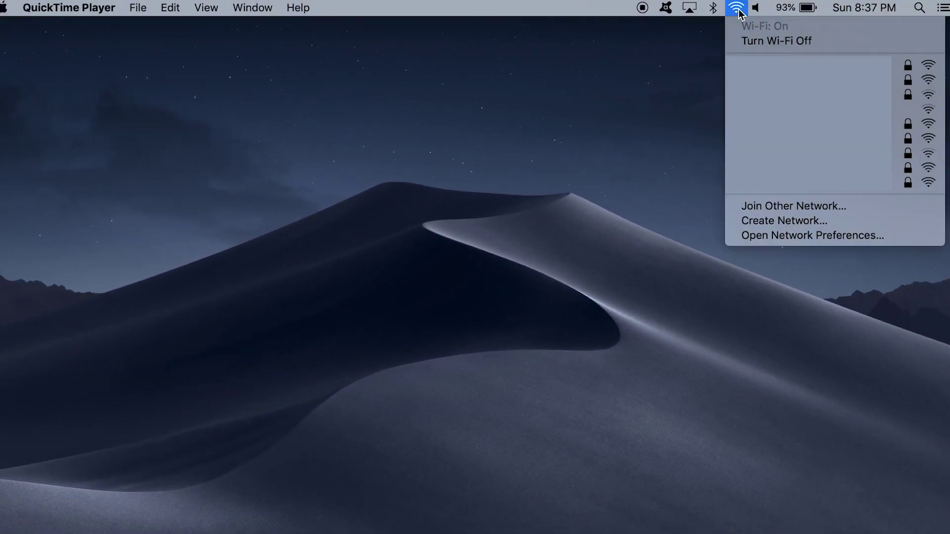
pyautogui.click(754, 41)
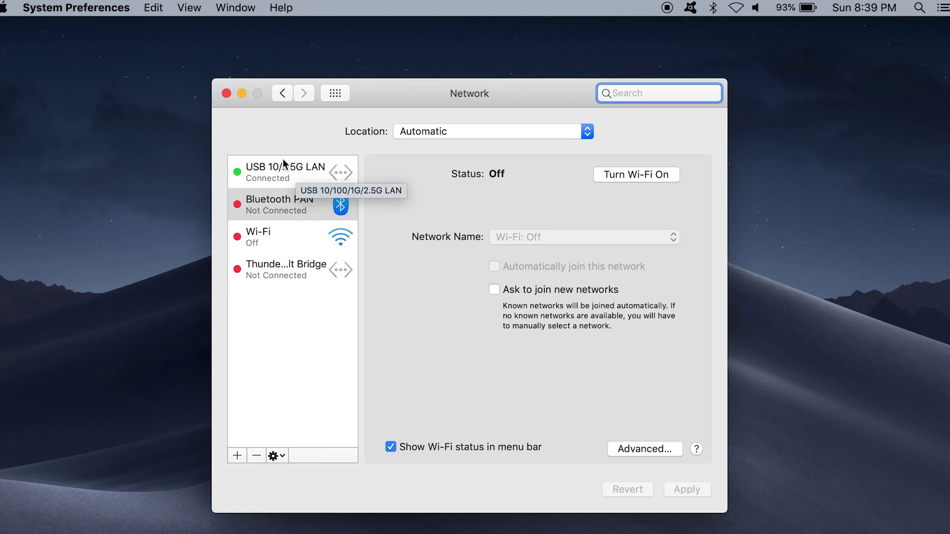
# - Close Network preferences, open the YouTube favorite in Safari, and make it full screen
pyautogui.click(226, 93)
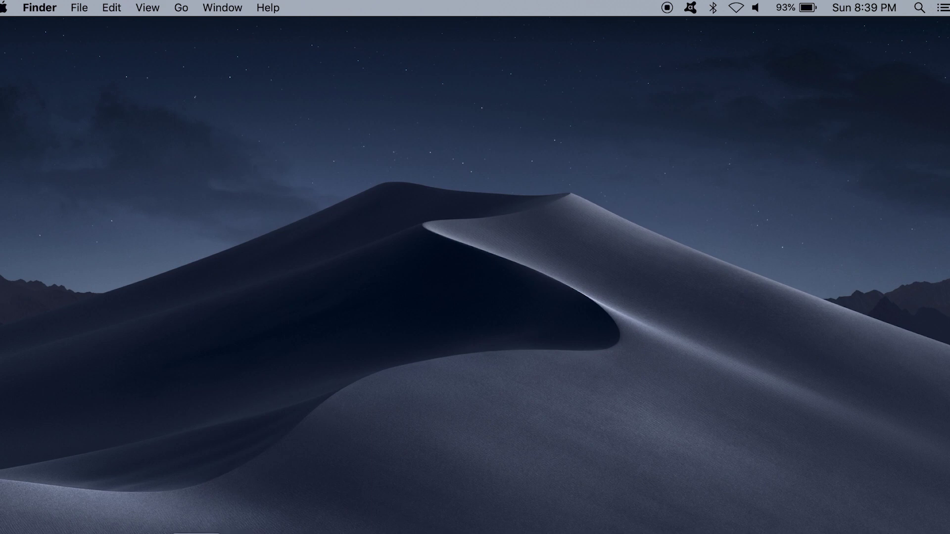
pyautogui.click(197, 531)
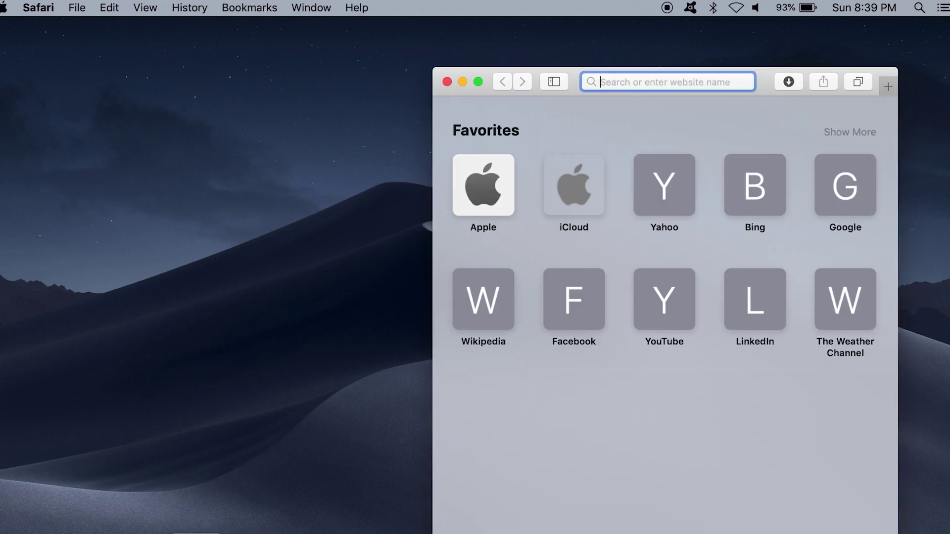
pyautogui.click(669, 315)
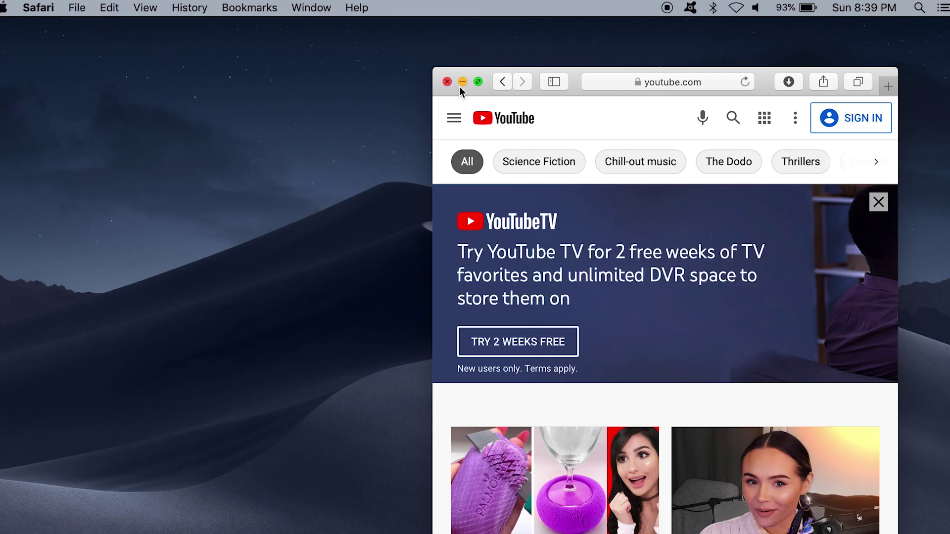
pyautogui.click(479, 82)
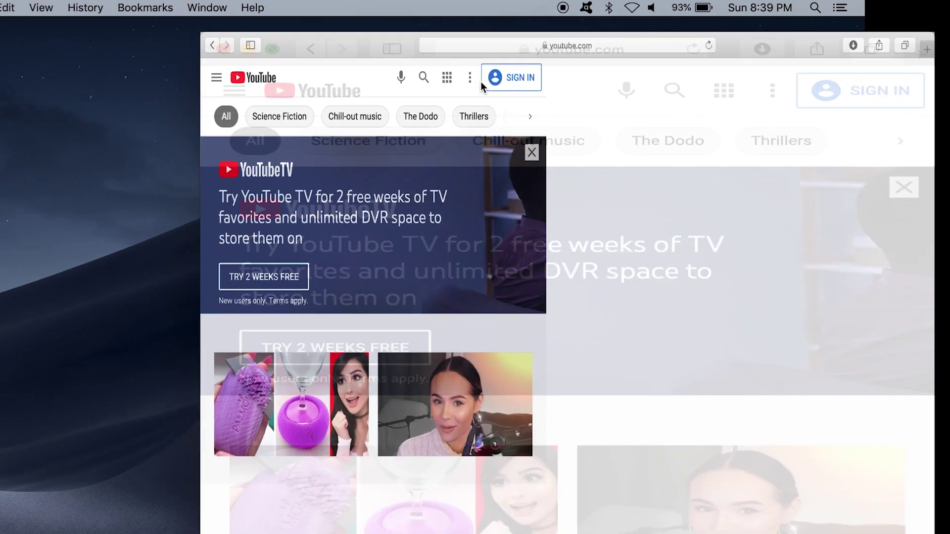